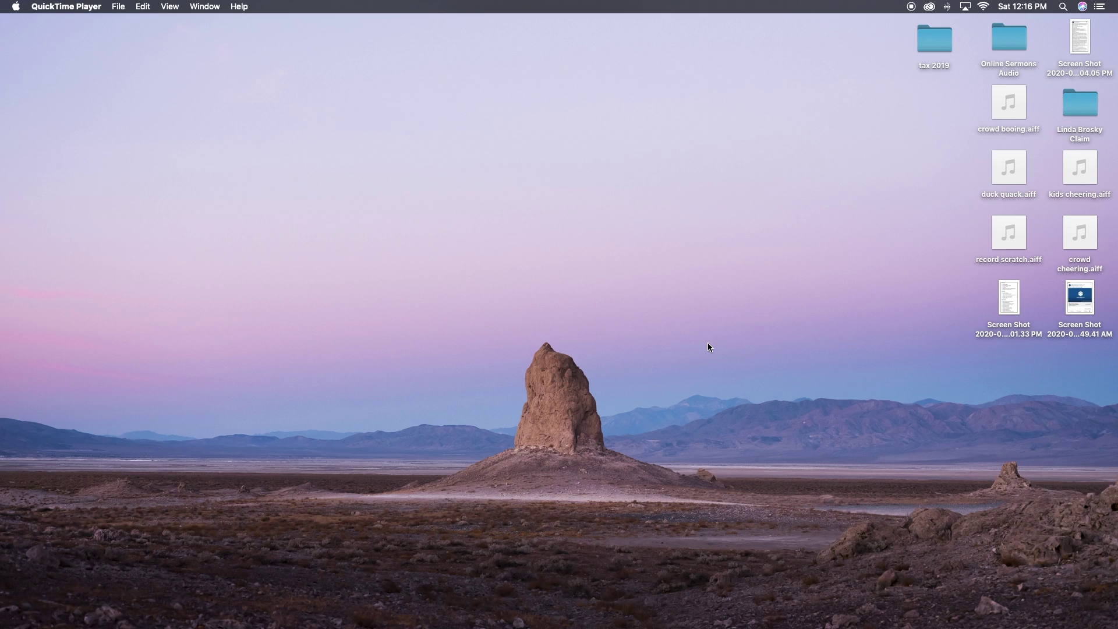
Step: Launch Preview from a Spotlight search for 'preview'
key("super+space")
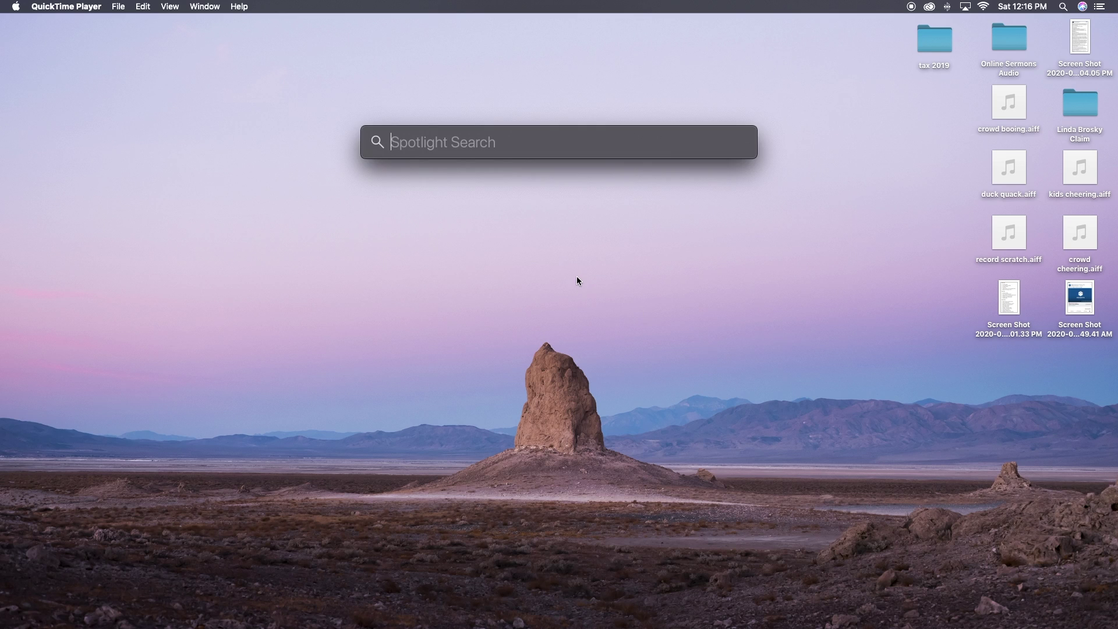
type("preview")
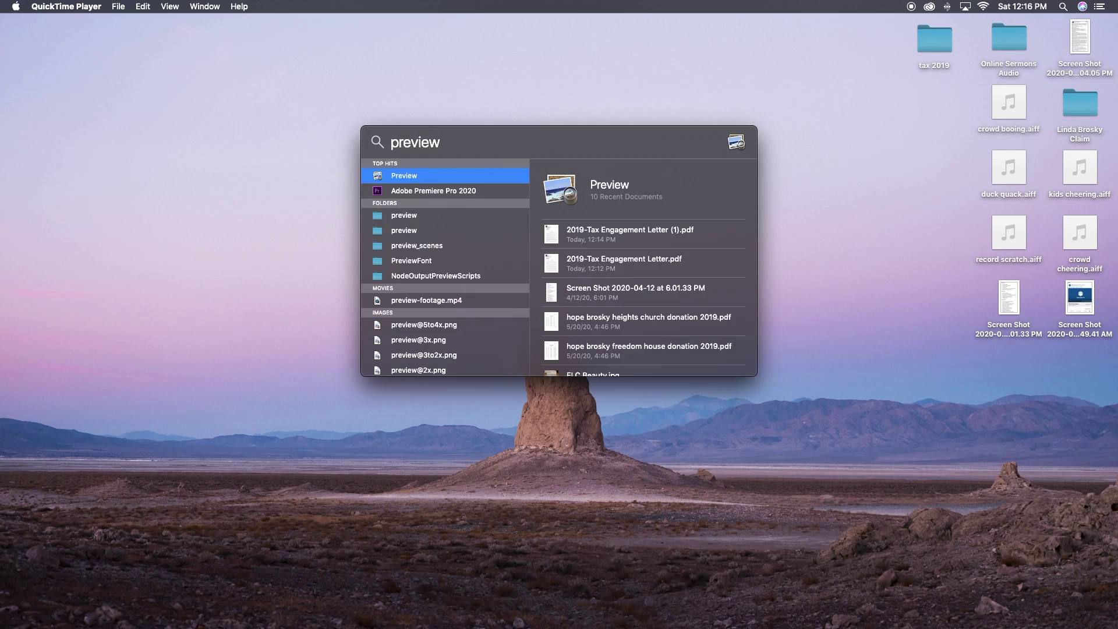
key("super+a")
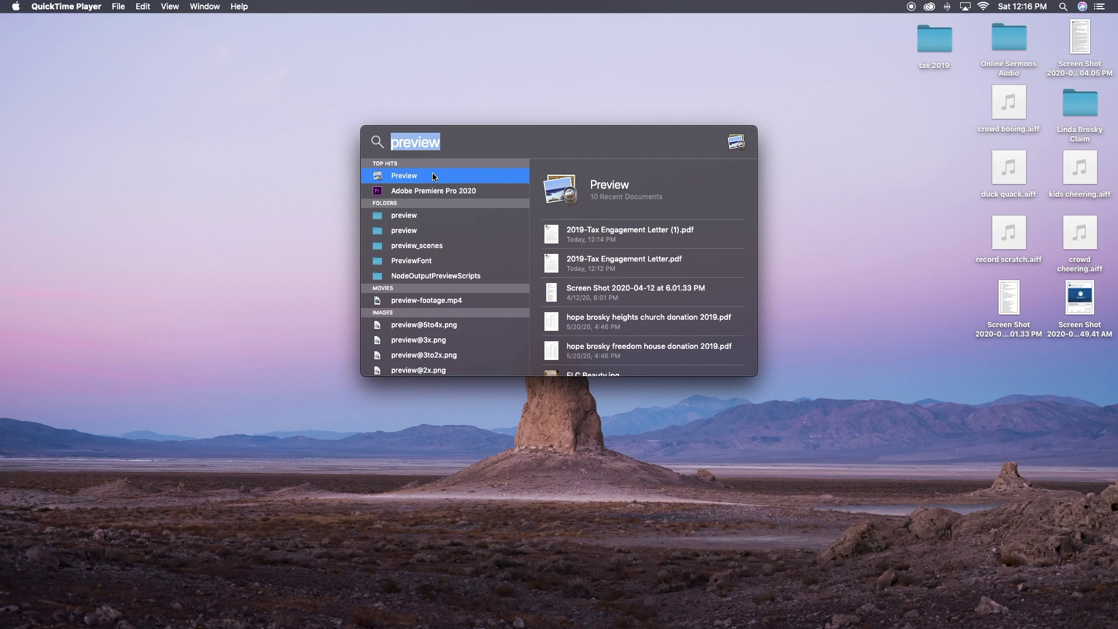
left_click(422, 174)
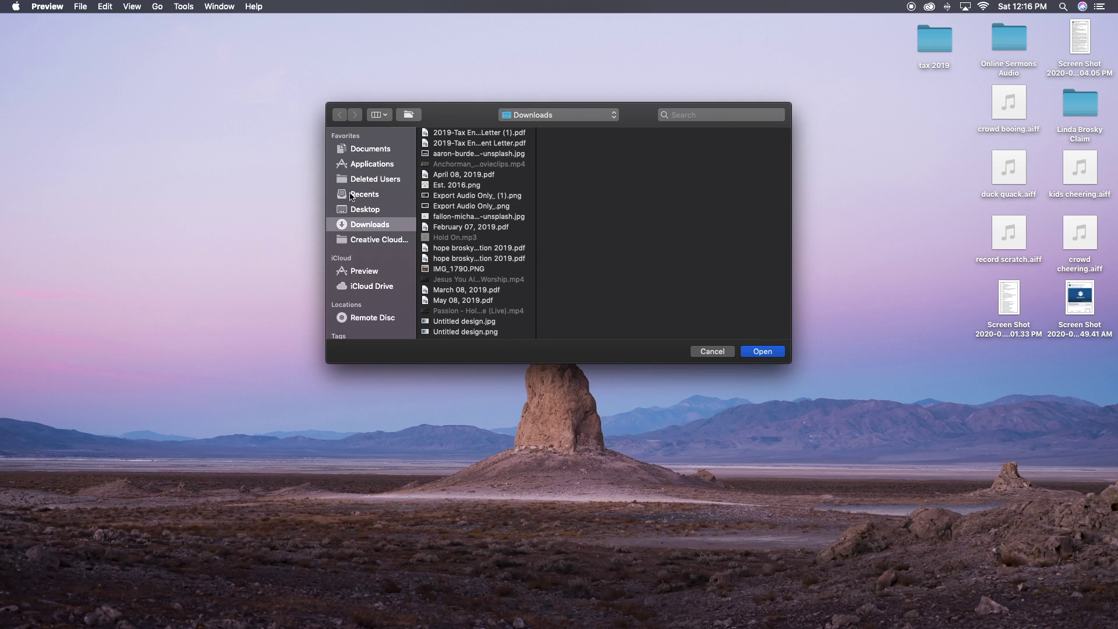
Step: Open 2019-Tax Engagement Letter (1).pdf from Downloads at its page 6 signature page with Markup tools shown
left_click(482, 133)
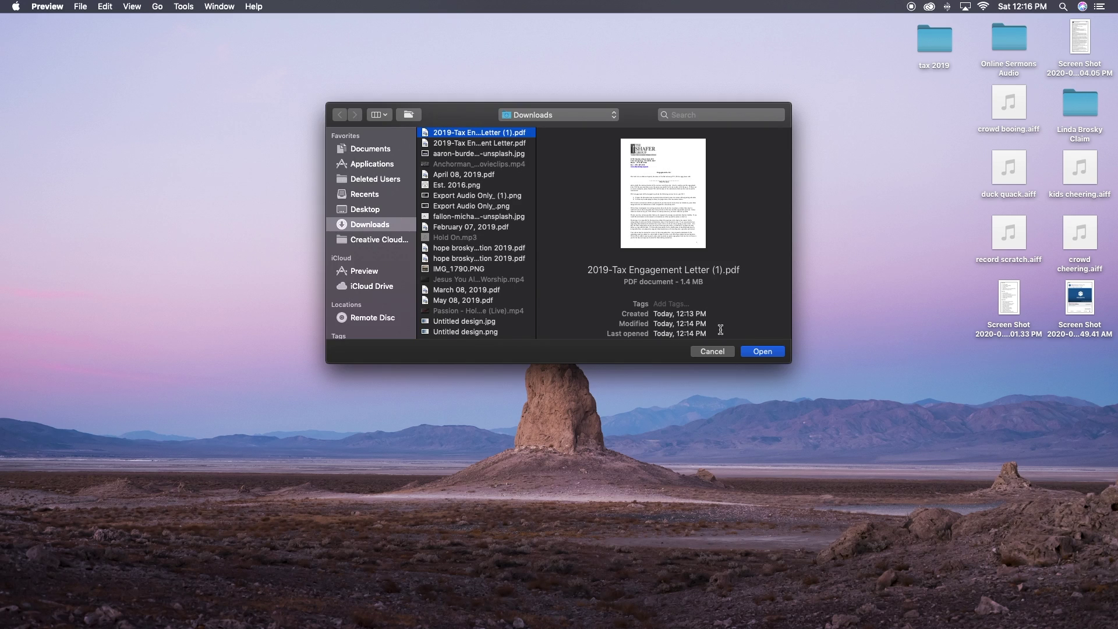
left_click(763, 351)
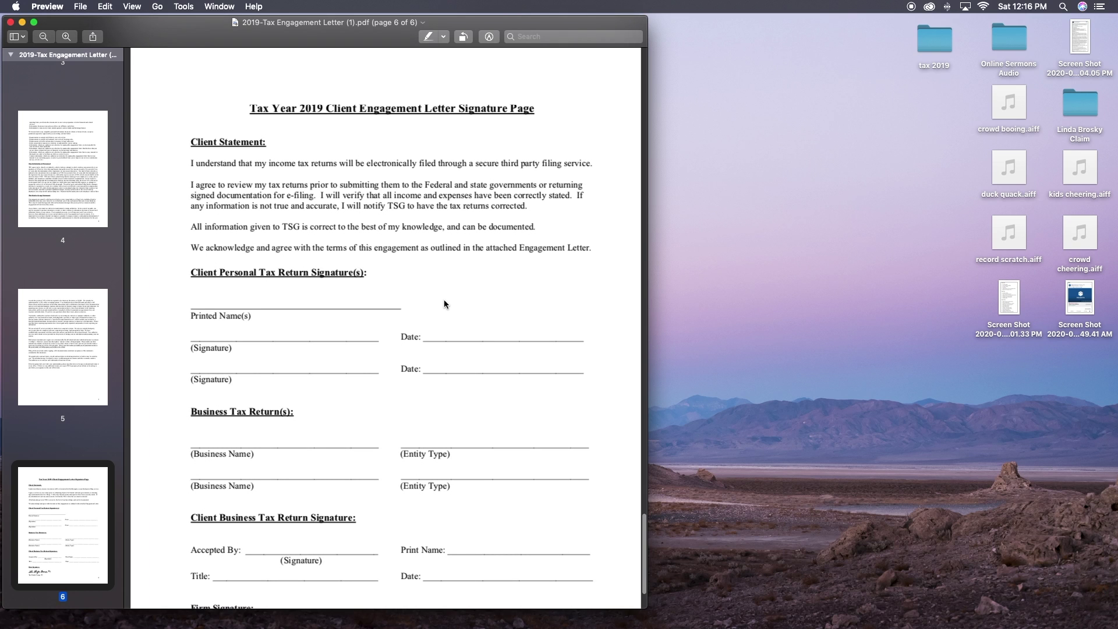
scroll(443, 301, "down", 1)
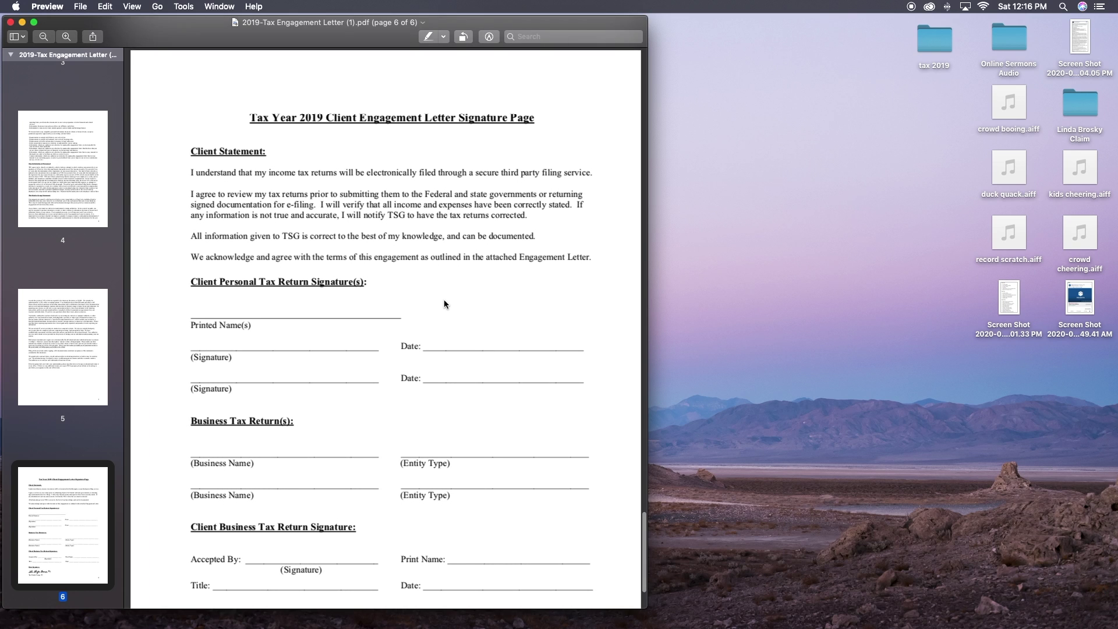
scroll(444, 299, "down", 2)
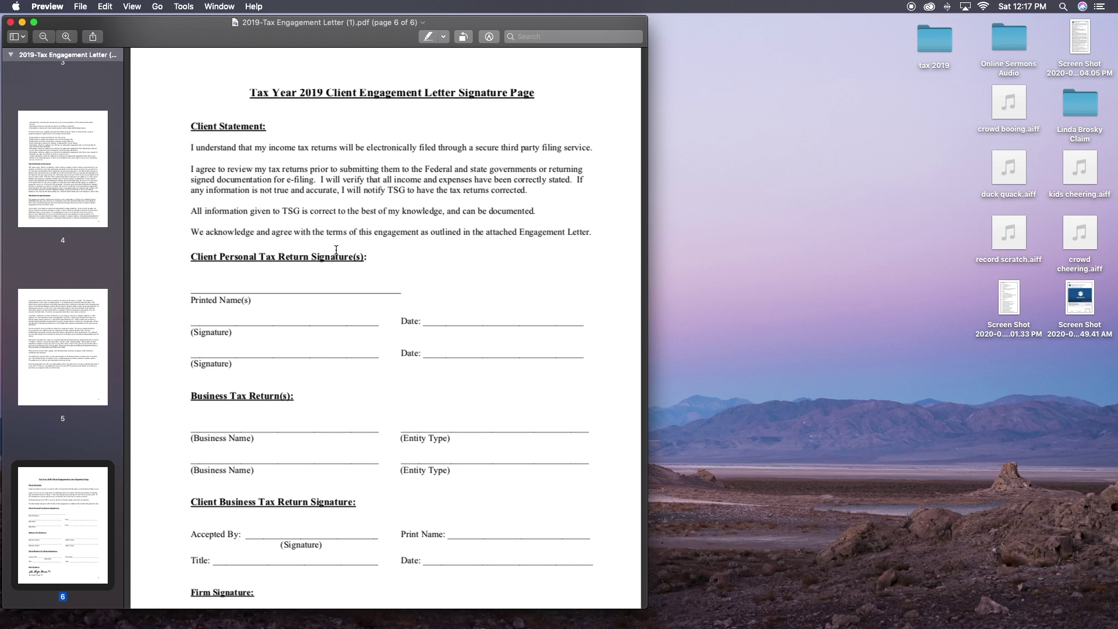
left_click(489, 37)
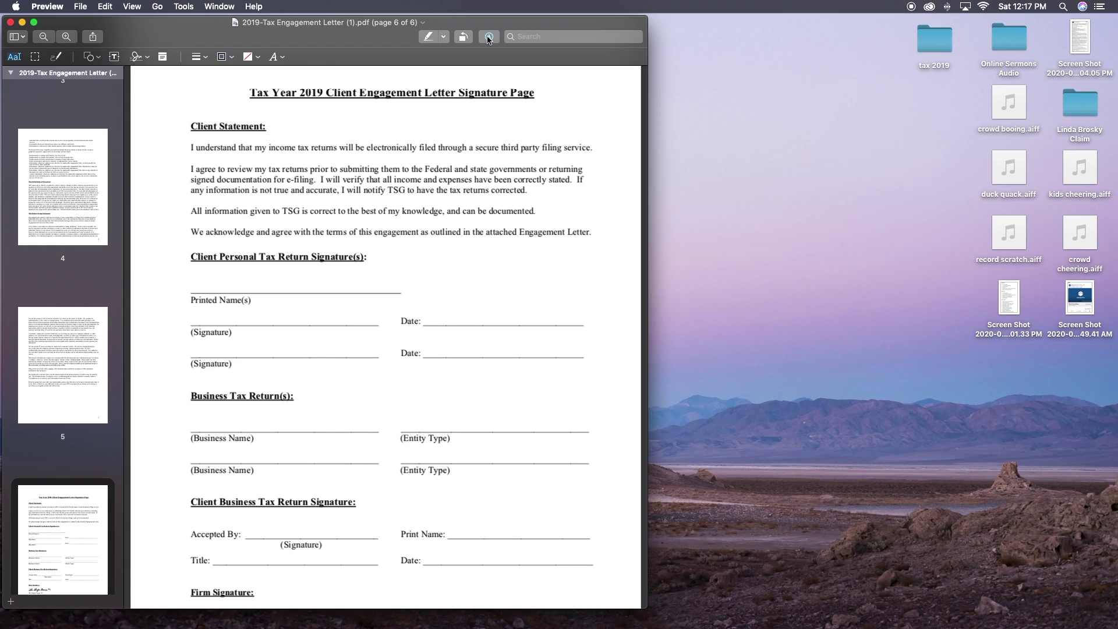
Step: Type the client's name on the Printed Name(s) line and place a second text box by the first Date line
left_click(117, 56)
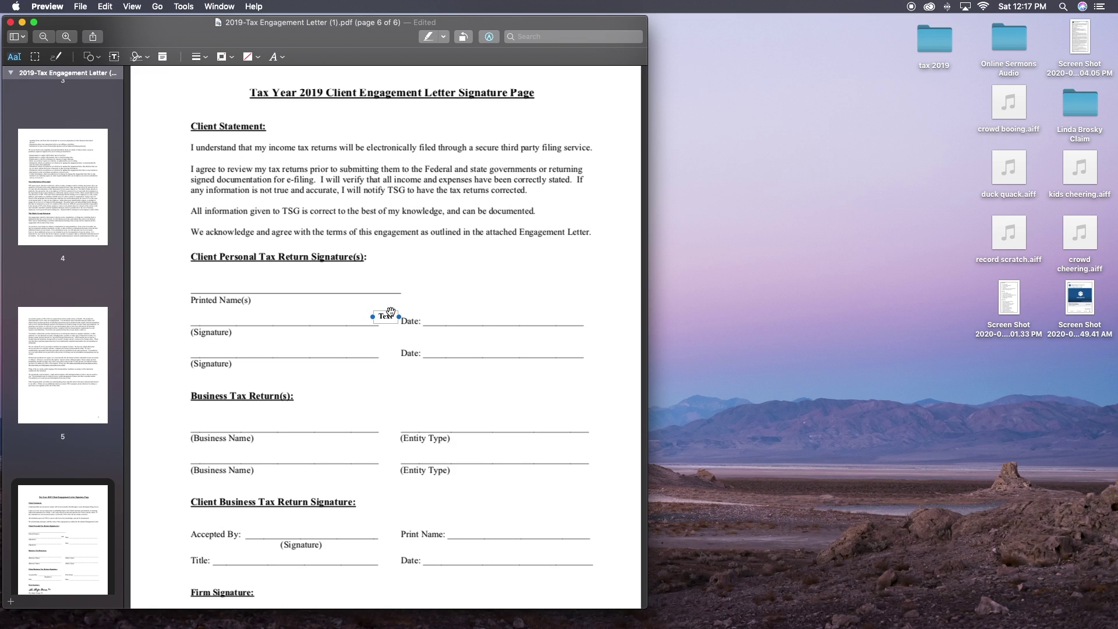
mouse_move(390, 312)
left_mouse_down()
mouse_move(390, 289)
mouse_move(207, 280)
mouse_move(301, 284)
left_mouse_up()
double_click(210, 285)
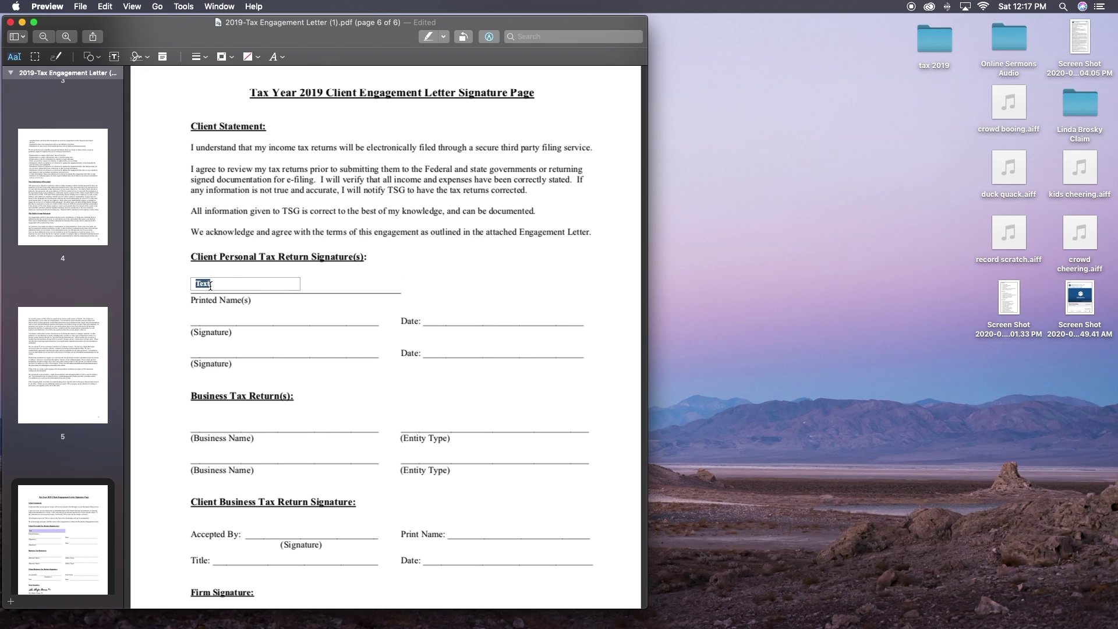
type("John Doe")
left_click(171, 261)
left_click(114, 57)
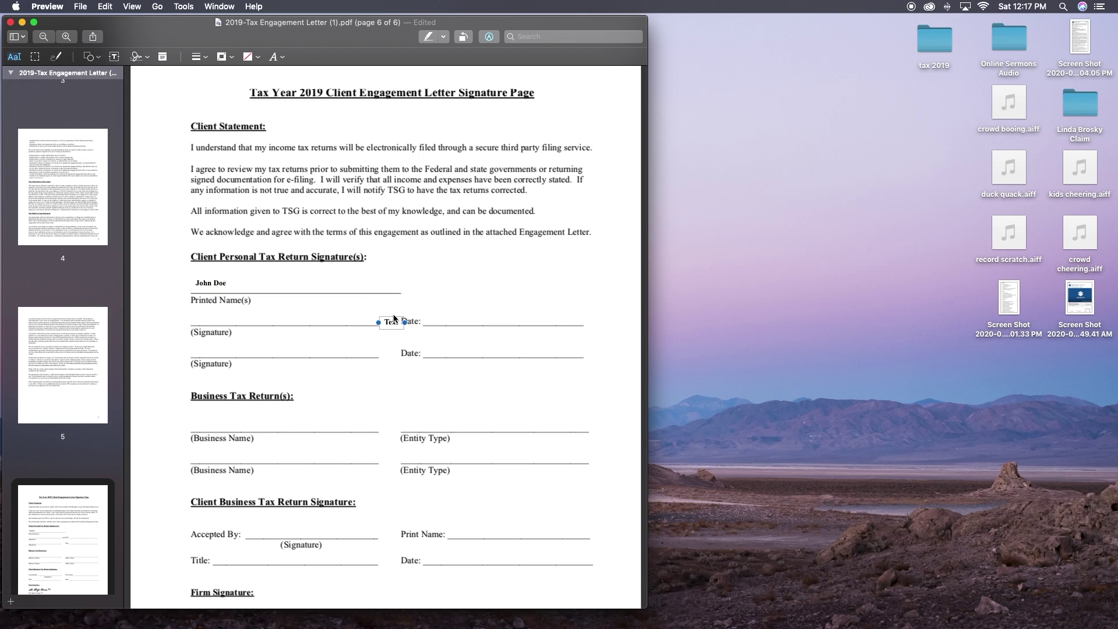
mouse_move(394, 318)
left_mouse_down()
mouse_move(459, 329)
mouse_move(445, 319)
mouse_move(480, 335)
left_mouse_up()
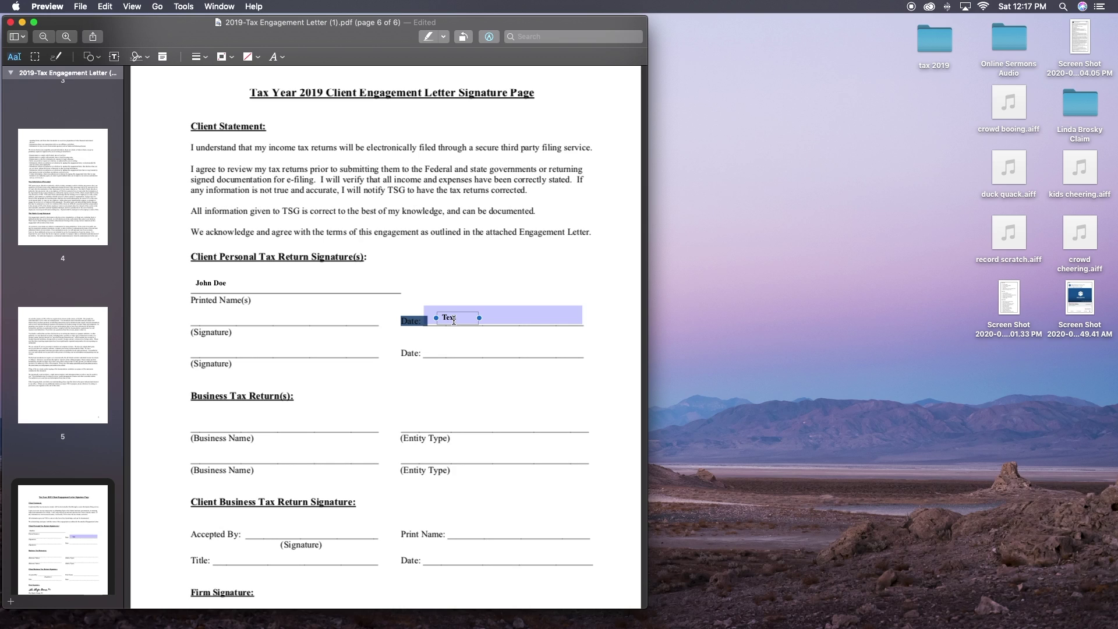
Step: Enter 05/20/20 in the text box on the first Date line and select it for restyling
double_click(453, 320)
type("05/20/20")
left_click(469, 282)
left_click(457, 317)
double_click(456, 318)
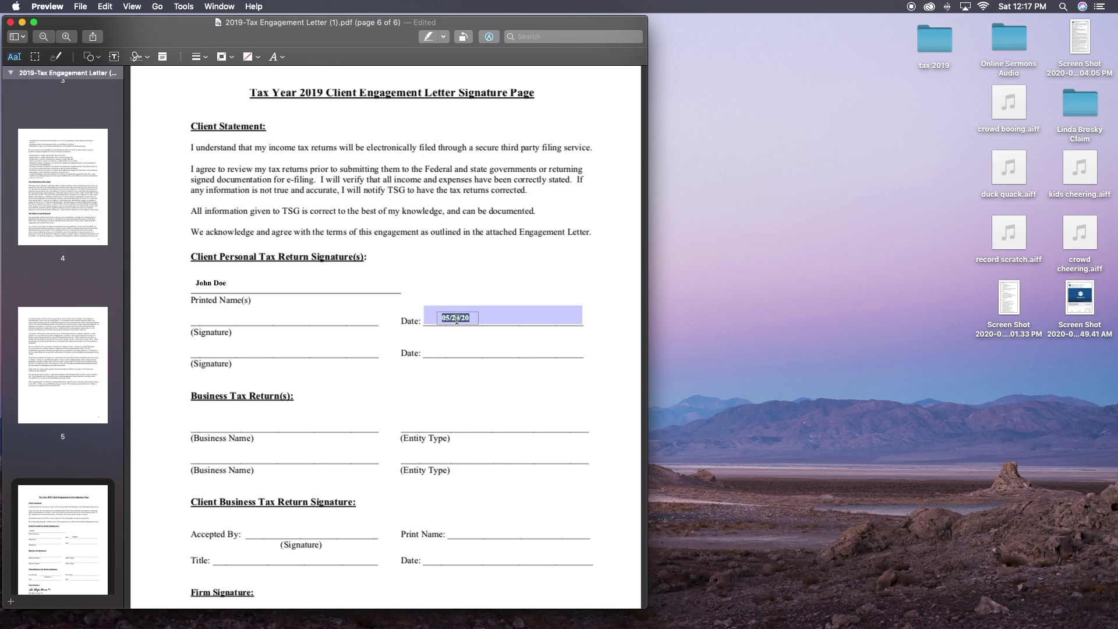
left_click(283, 57)
Step: Enlarge the date 05/20/20 to 18 pt and widen its box so it fits on one line
left_click(247, 98)
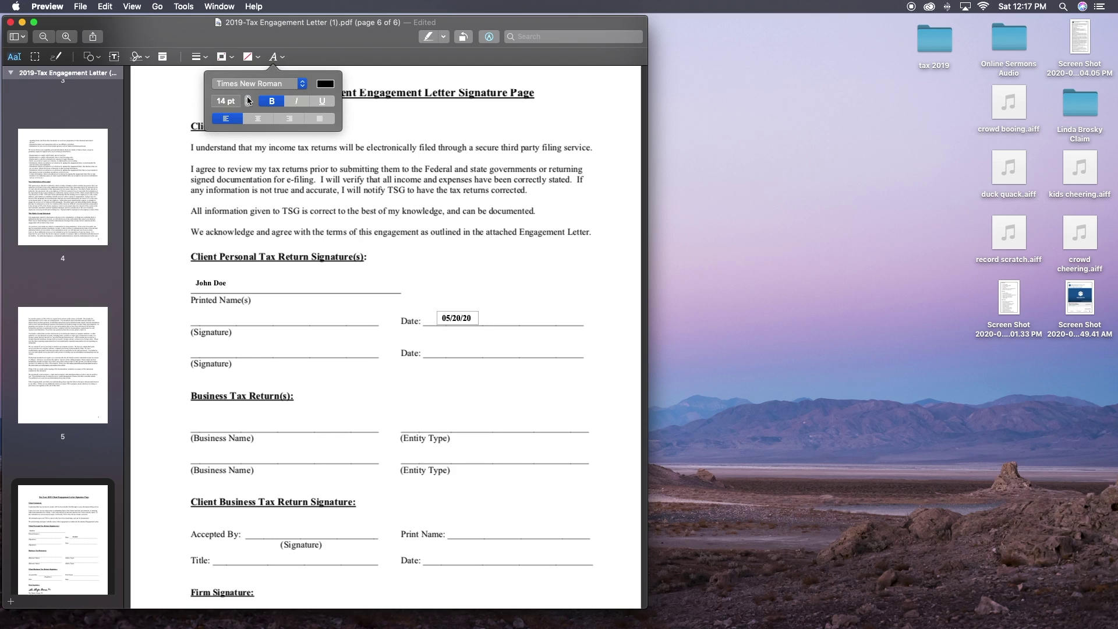
left_click(248, 99)
left_click(247, 98)
left_click(248, 99)
left_click(248, 98)
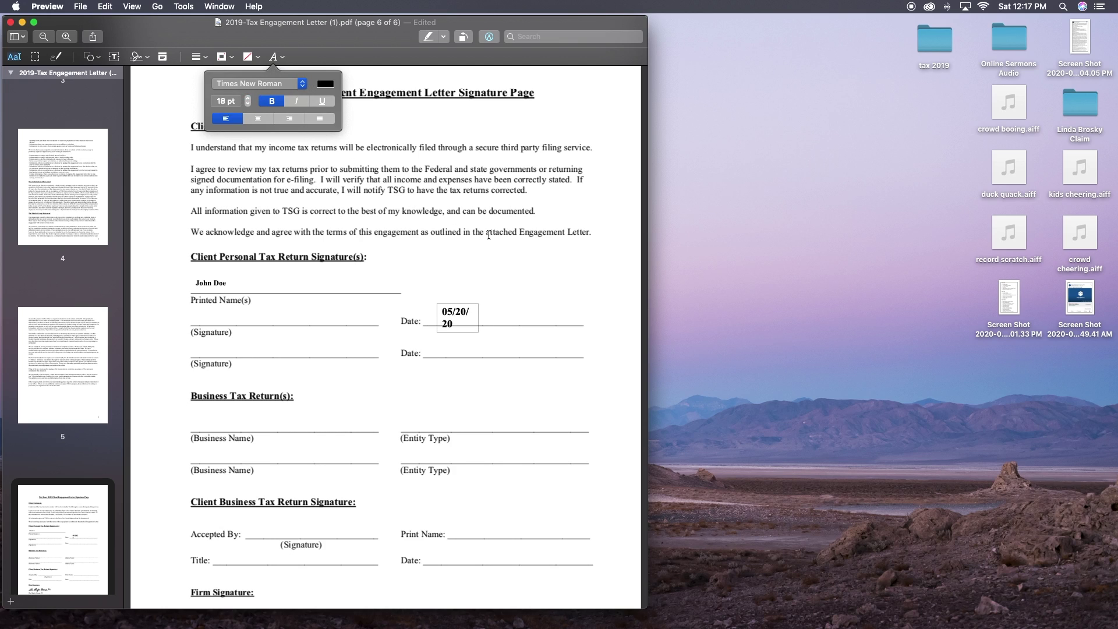
left_click(505, 286)
left_click(474, 315)
mouse_move(479, 318)
left_mouse_down()
mouse_move(512, 318)
mouse_move(492, 317)
left_mouse_up()
Step: Restyle the printed name to 18 pt Times New Roman in black
left_click(212, 284)
double_click(216, 284)
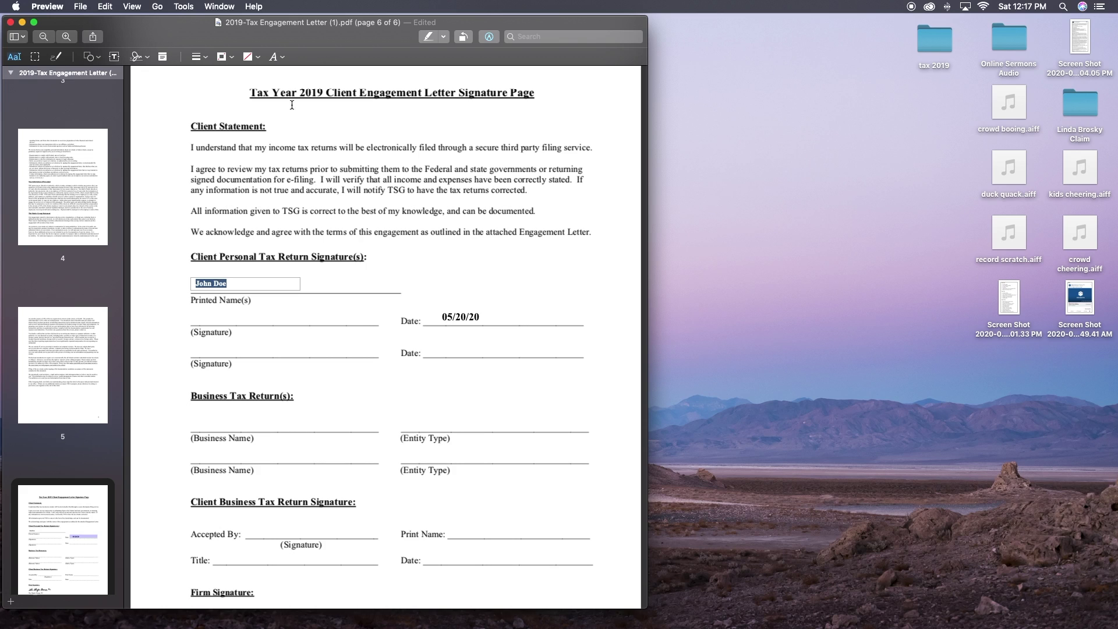
left_click(277, 57)
left_click(248, 98)
left_click(248, 99)
left_click(248, 99)
left_click(248, 99)
left_click(248, 98)
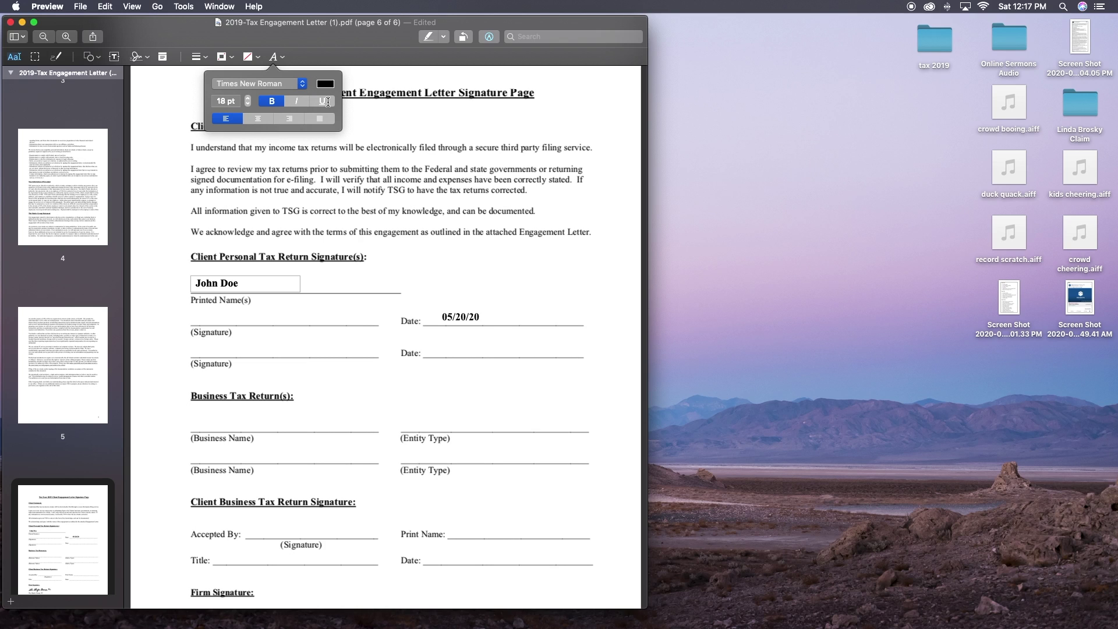
left_click(302, 84)
left_click(304, 85)
left_click(325, 87)
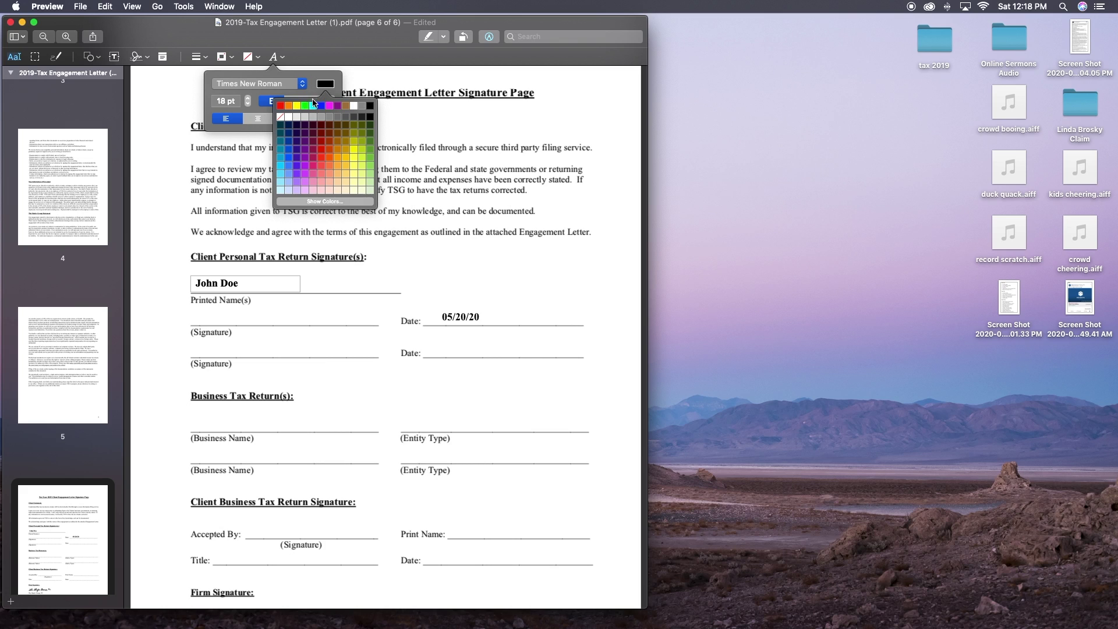
left_click(314, 85)
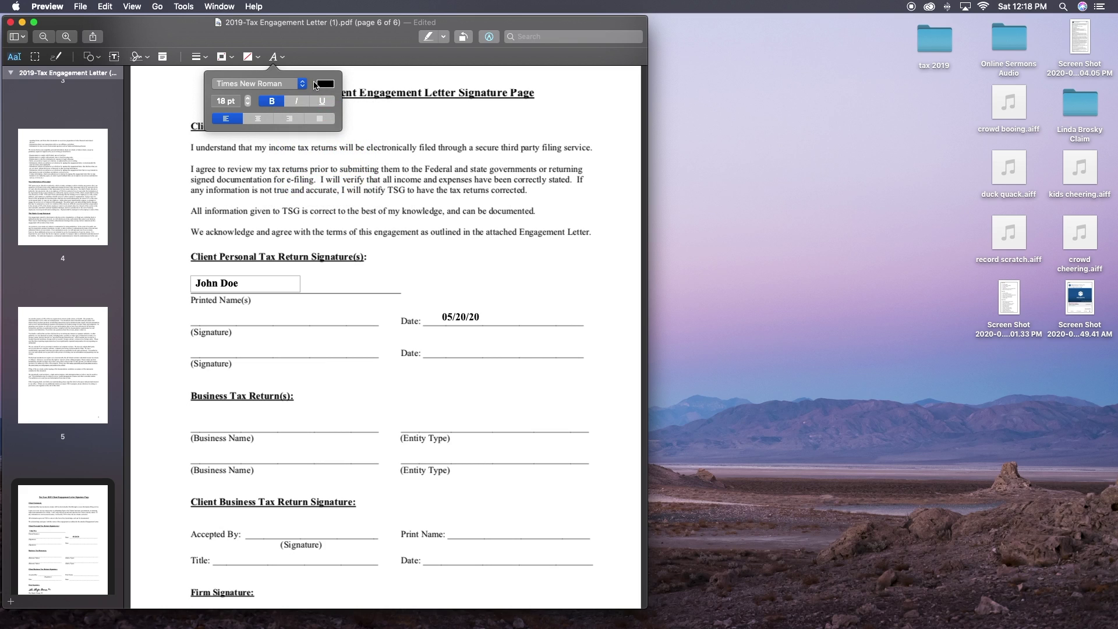
left_click(292, 60)
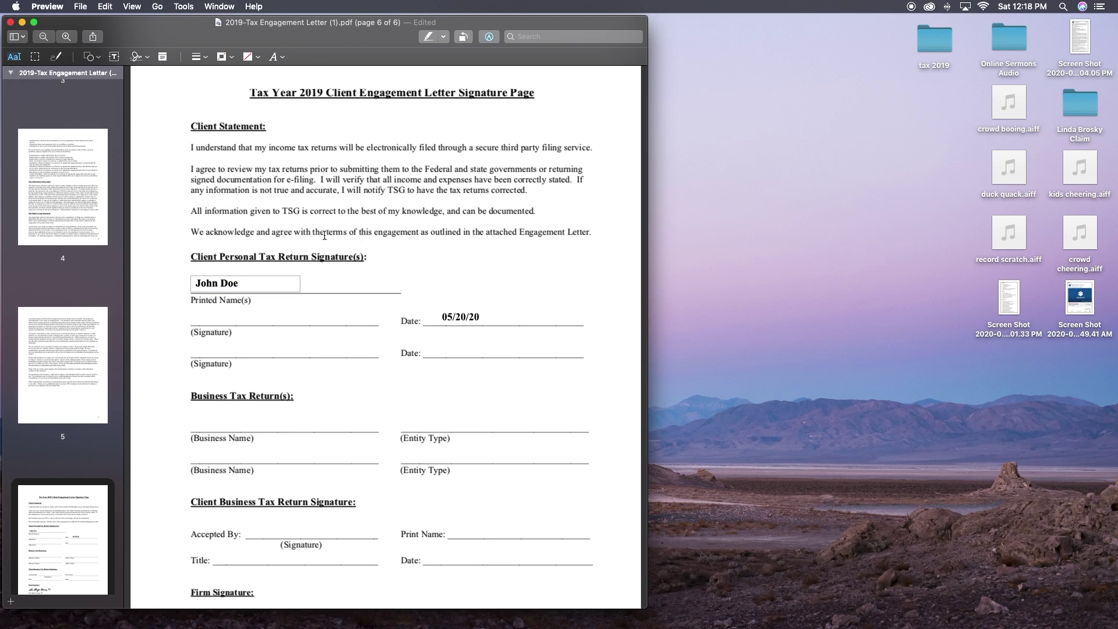
Step: Create a new signature with the camera and insert it on the signature page
left_click(204, 318)
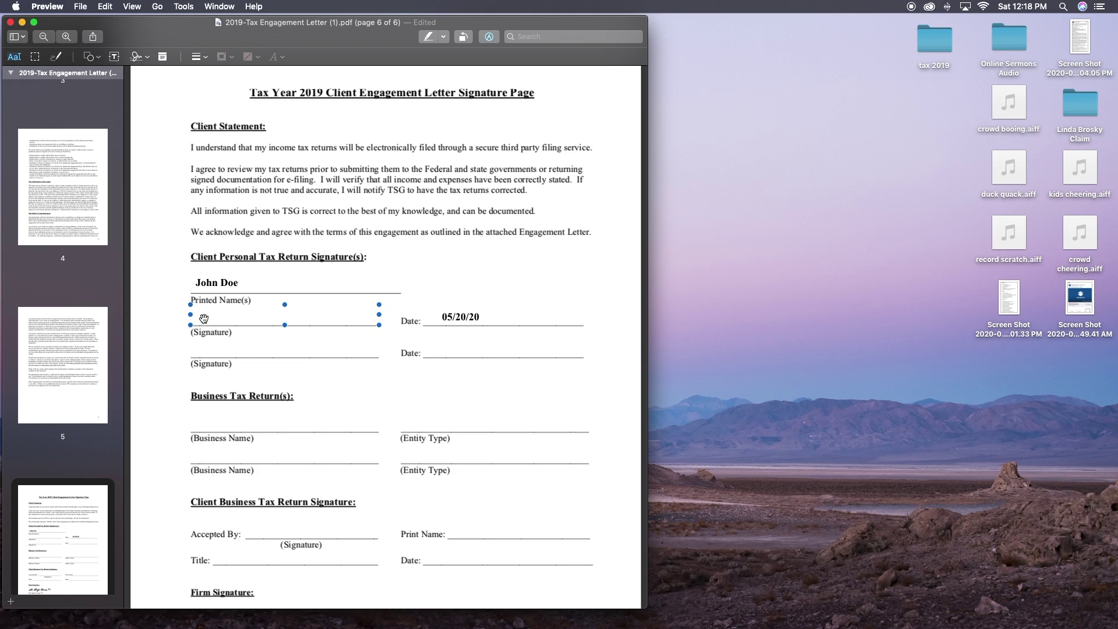
left_click(147, 57)
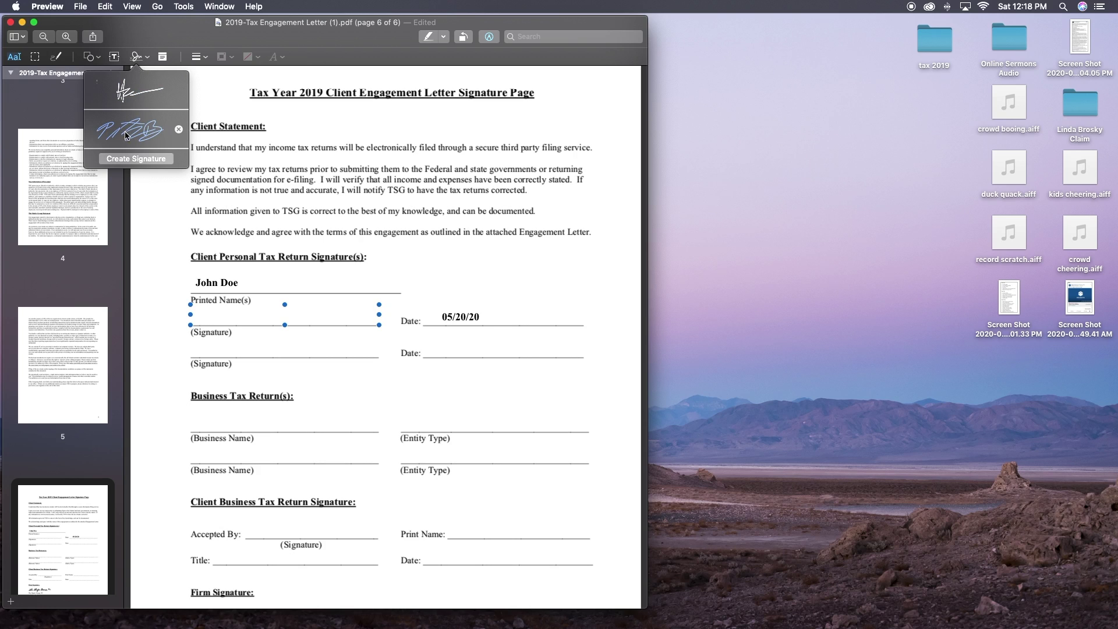
left_click(130, 159)
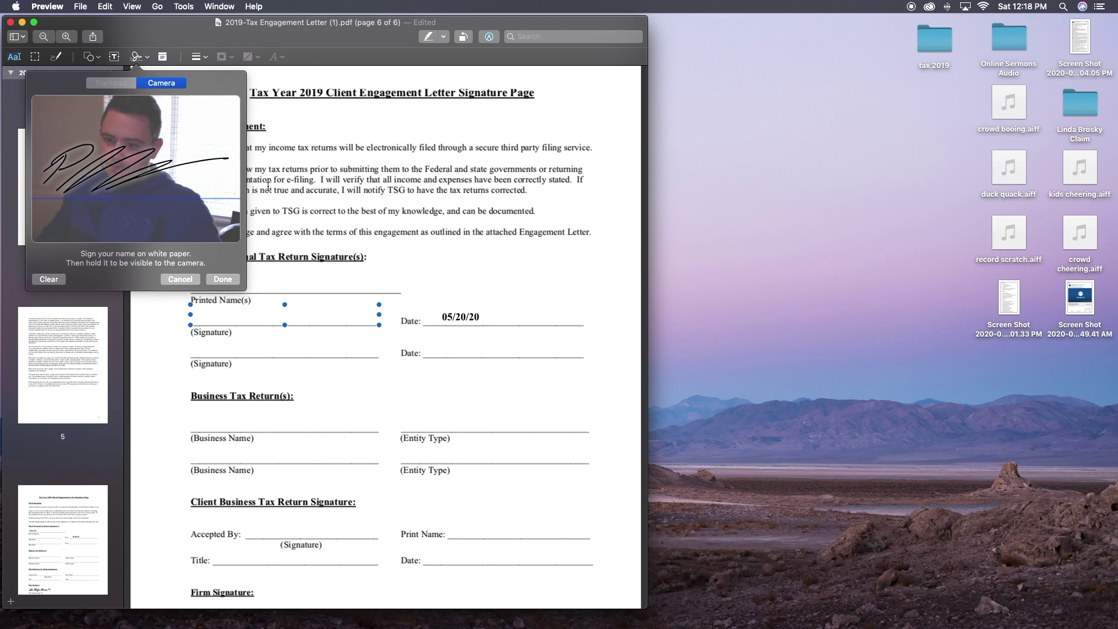
left_click(222, 280)
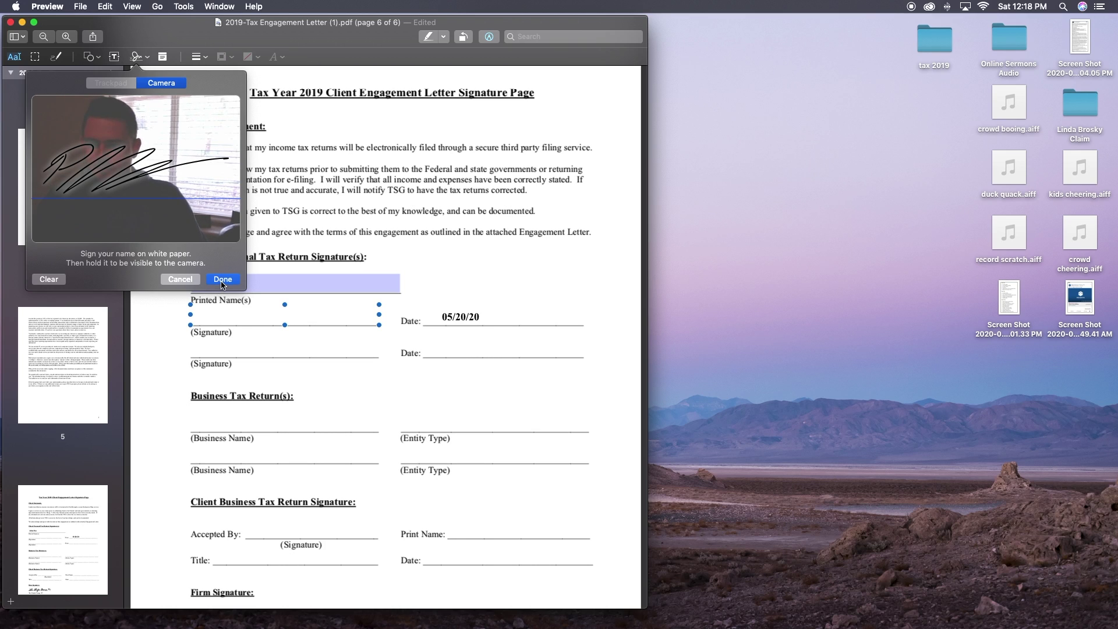
left_click(174, 91)
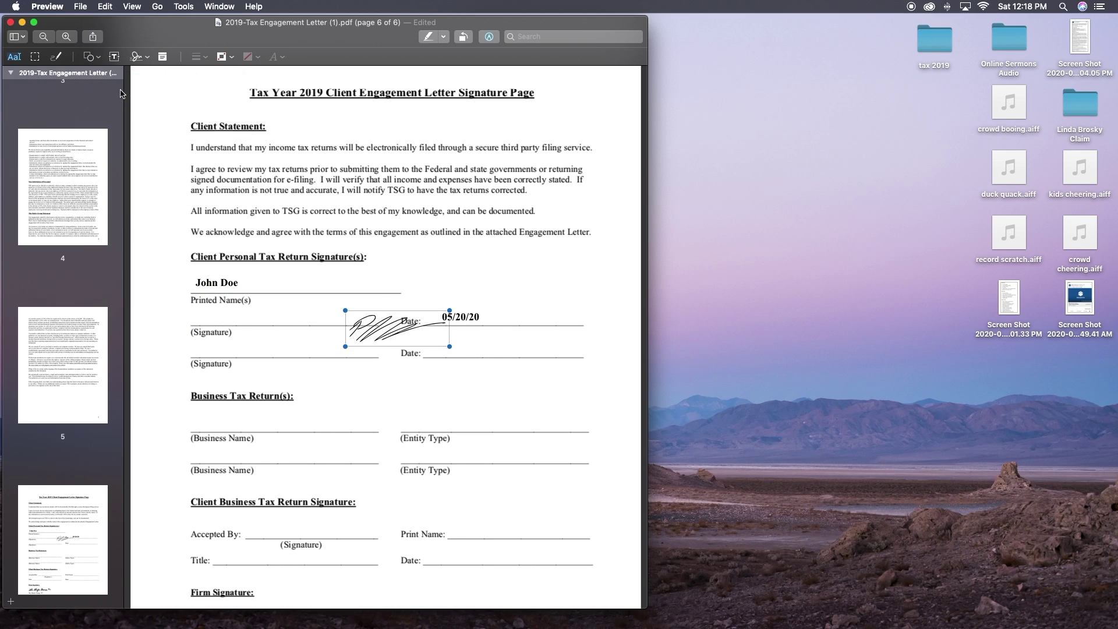
Step: Move the inserted signature onto the first Signature line beside the 05/20/20 date
mouse_move(367, 325)
left_mouse_down()
mouse_move(293, 298)
mouse_move(245, 312)
mouse_move(203, 291)
mouse_move(227, 295)
left_mouse_up()
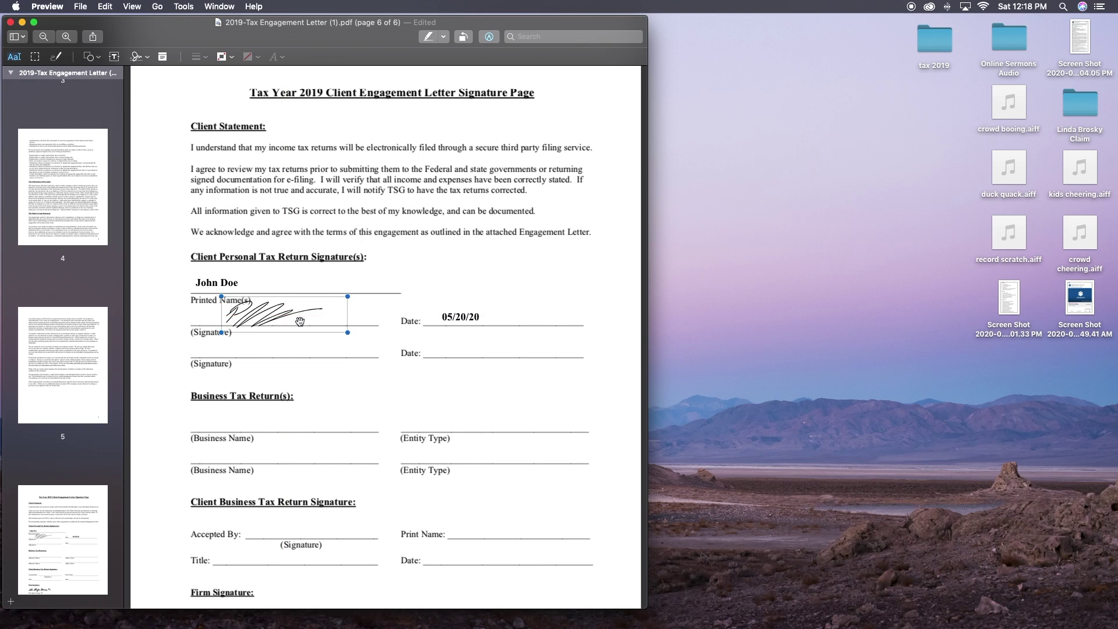
left_click(424, 273)
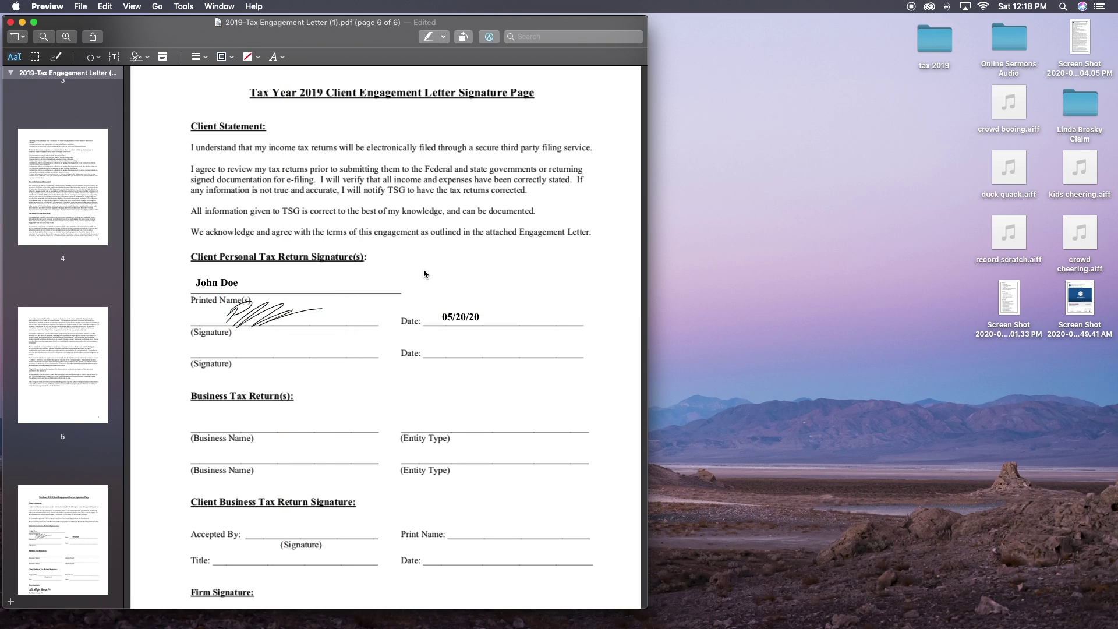
left_click(263, 314)
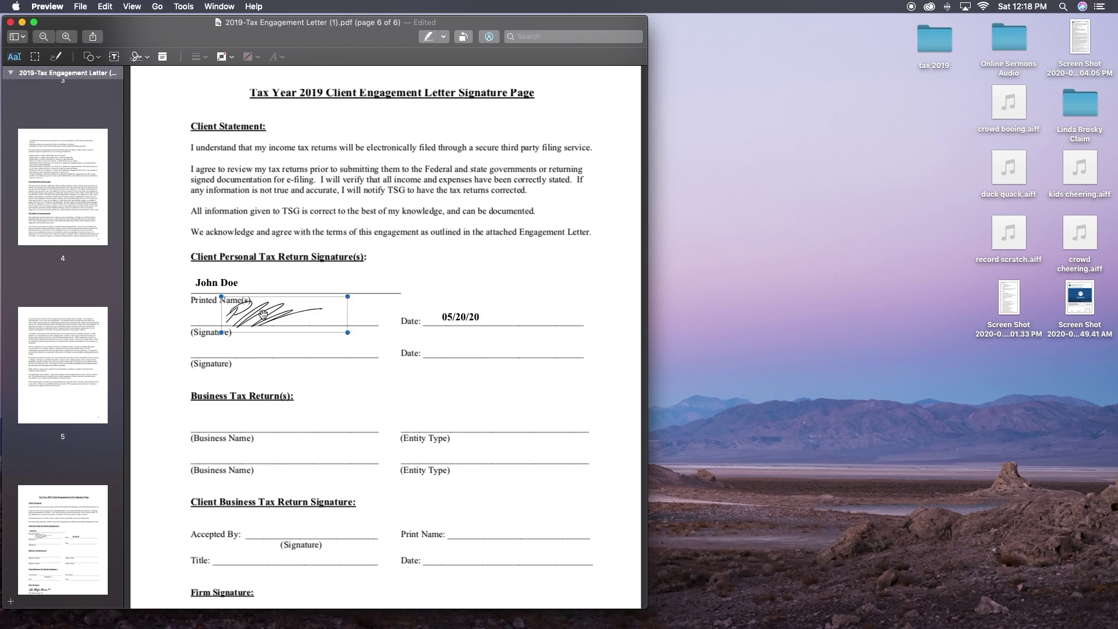
left_click(80, 7)
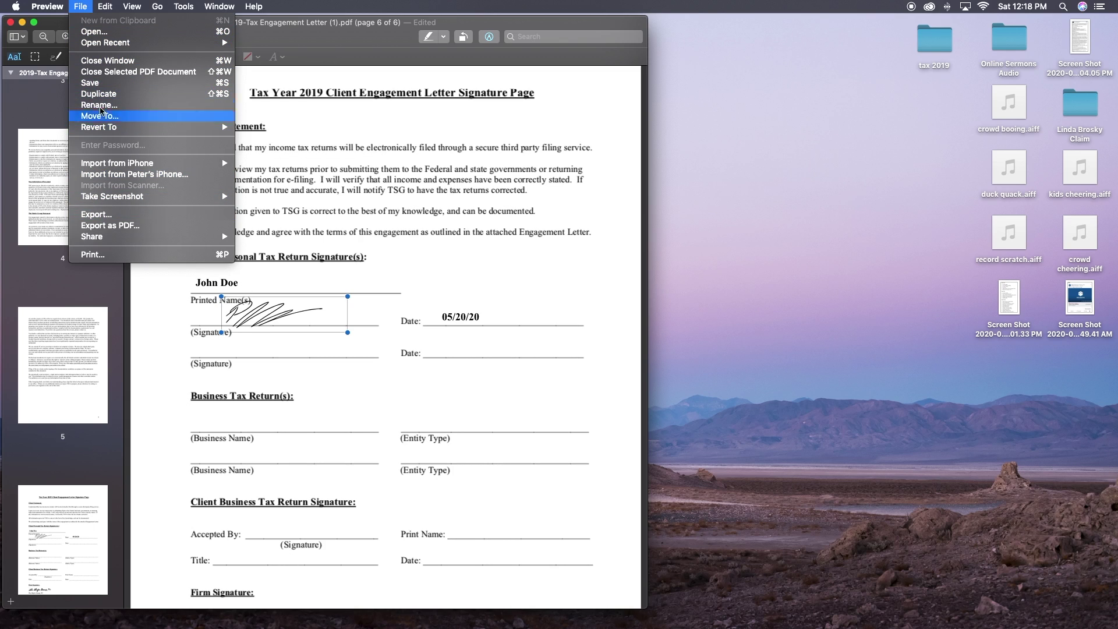
Step: Delete the placed signature via Edit > Delete
mouse_move(116, 134)
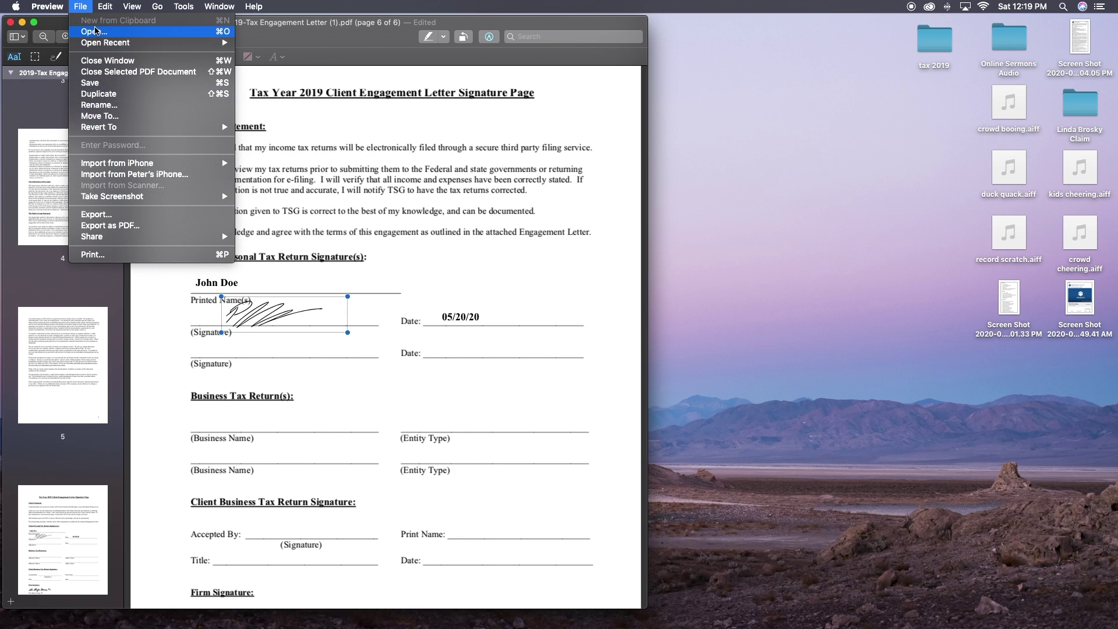
left_click(102, 8)
left_click(103, 10)
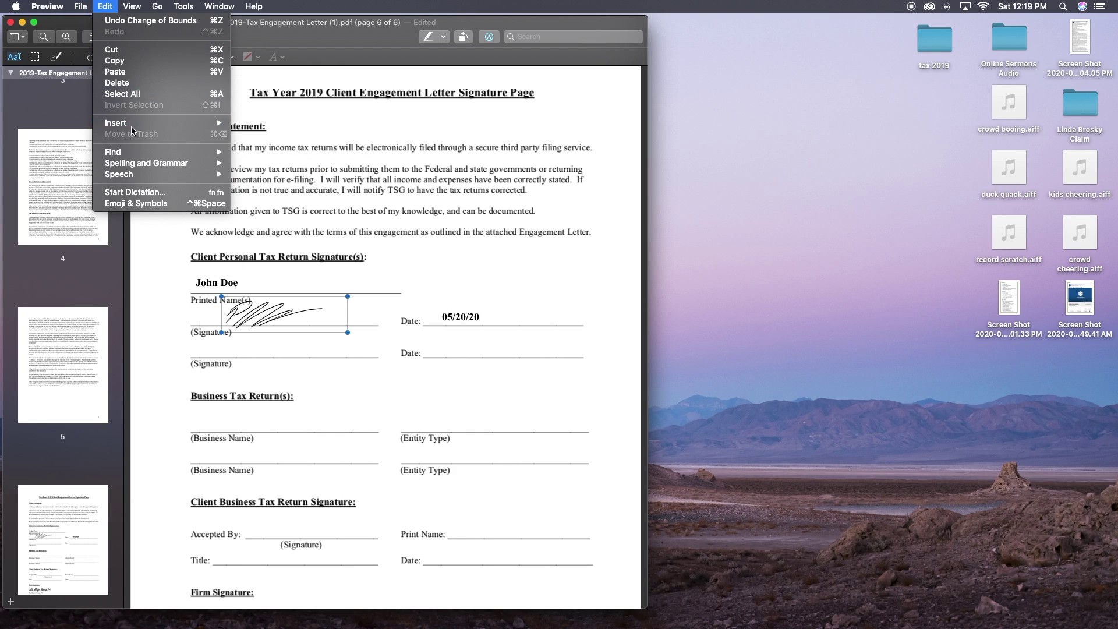
left_click(116, 82)
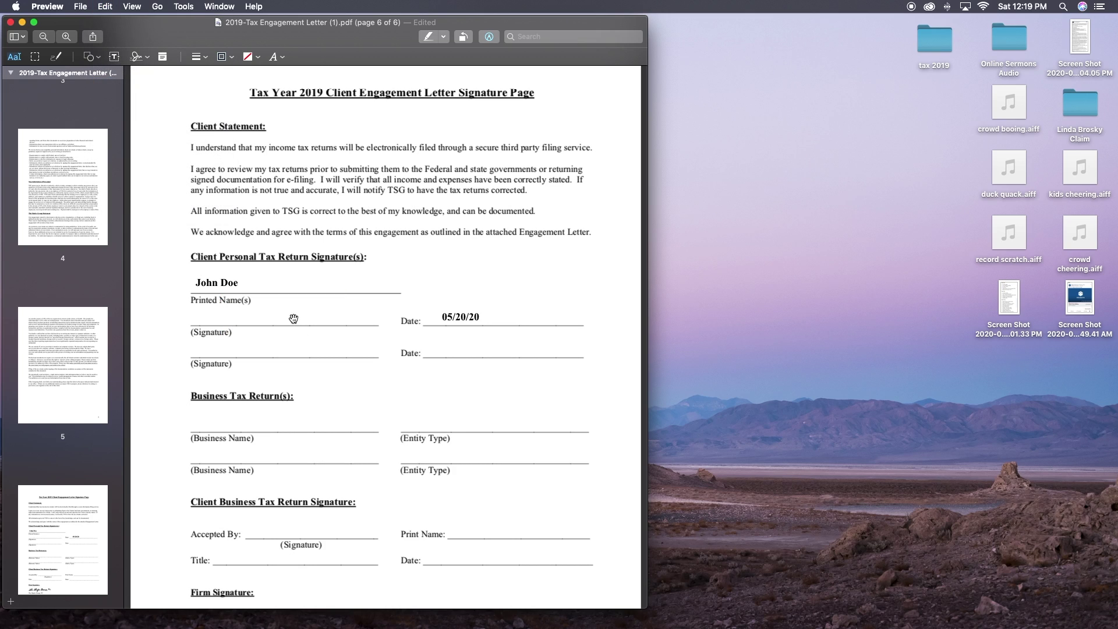
Step: Delete the printed name text box, leaving only the date
left_click(230, 285)
left_click(113, 7)
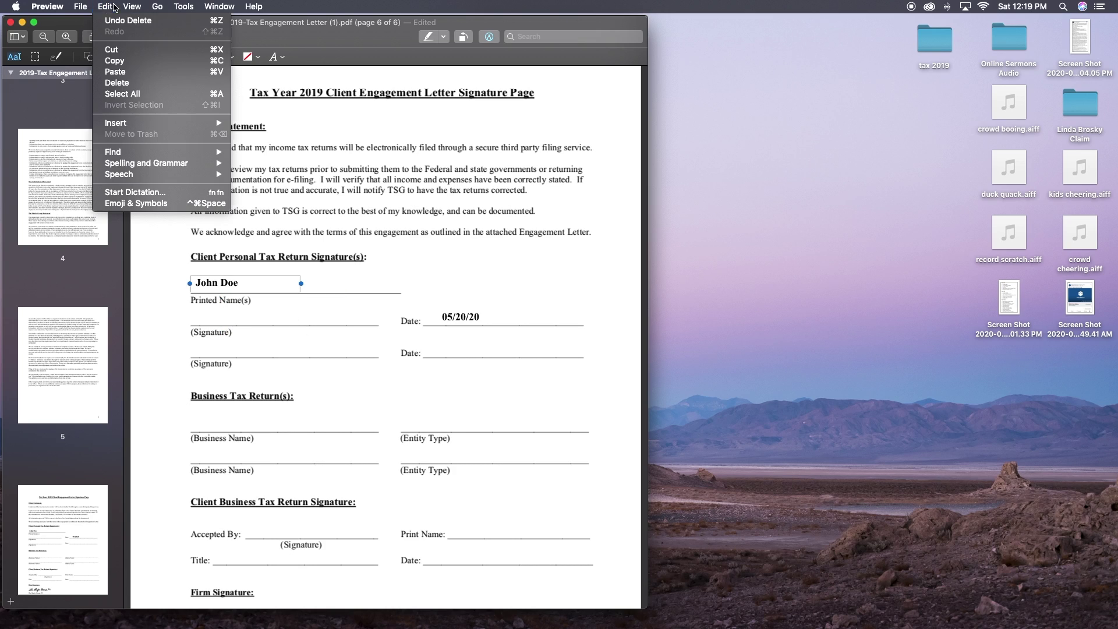
left_click(125, 87)
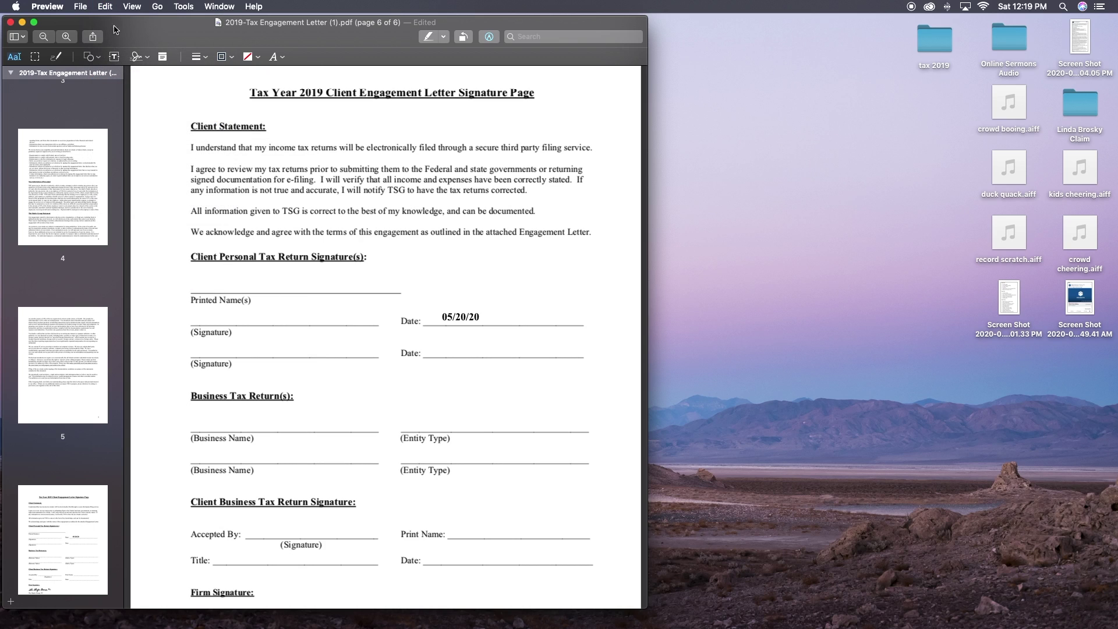
Step: Remove the newest saved signature and one other from the Sign signatures list
left_click(138, 57)
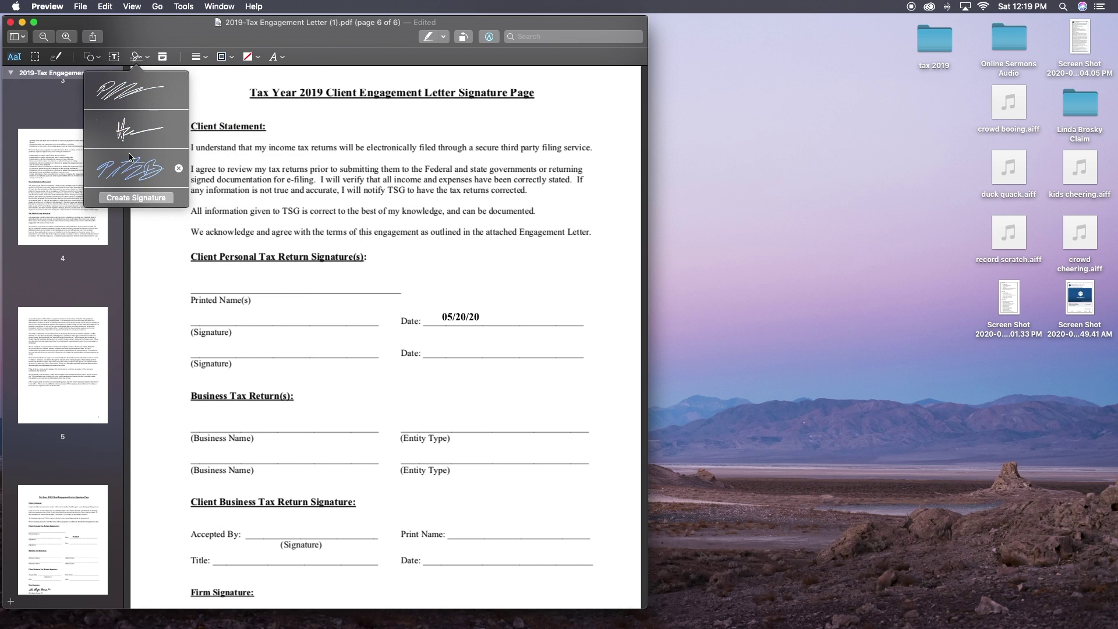
left_click(179, 91)
left_click(179, 129)
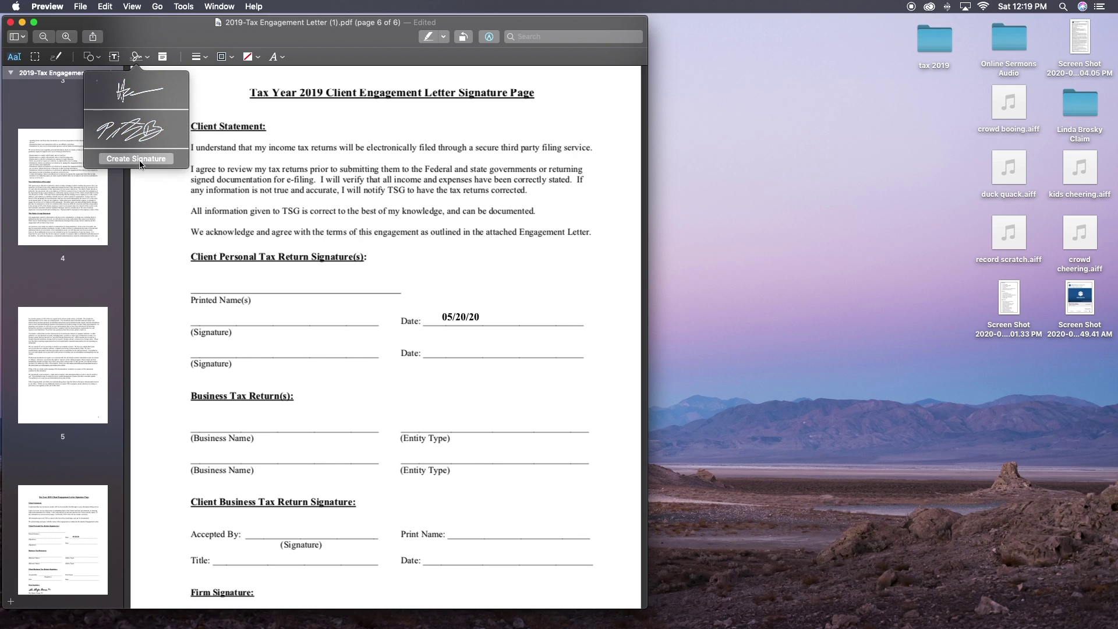
left_click(221, 108)
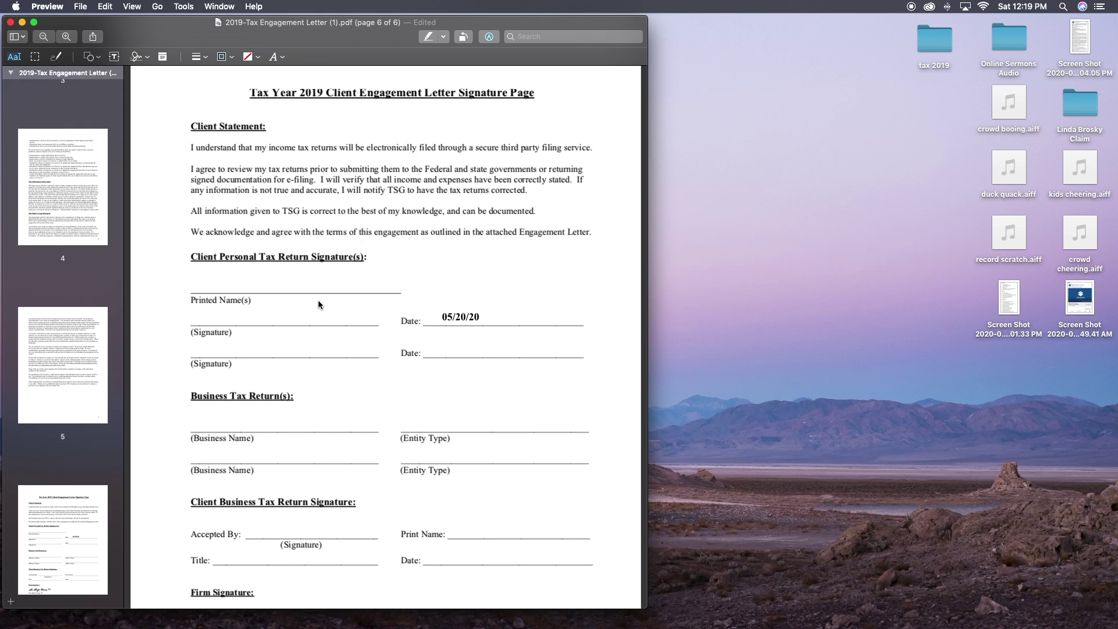
scroll(317, 298, "down", 1)
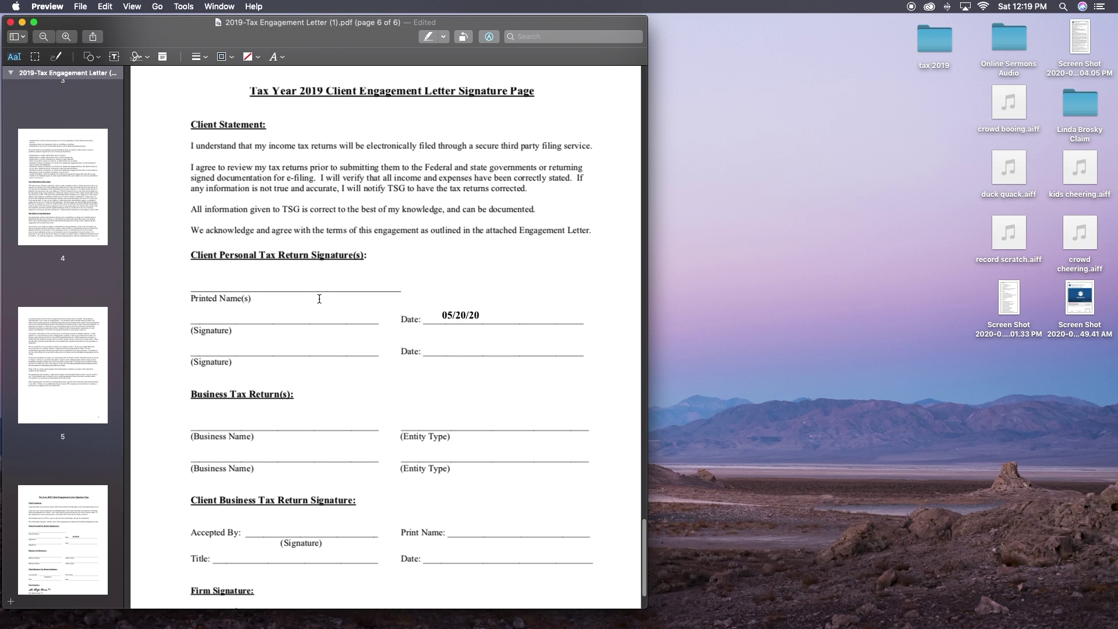
scroll(320, 297, "up", 2)
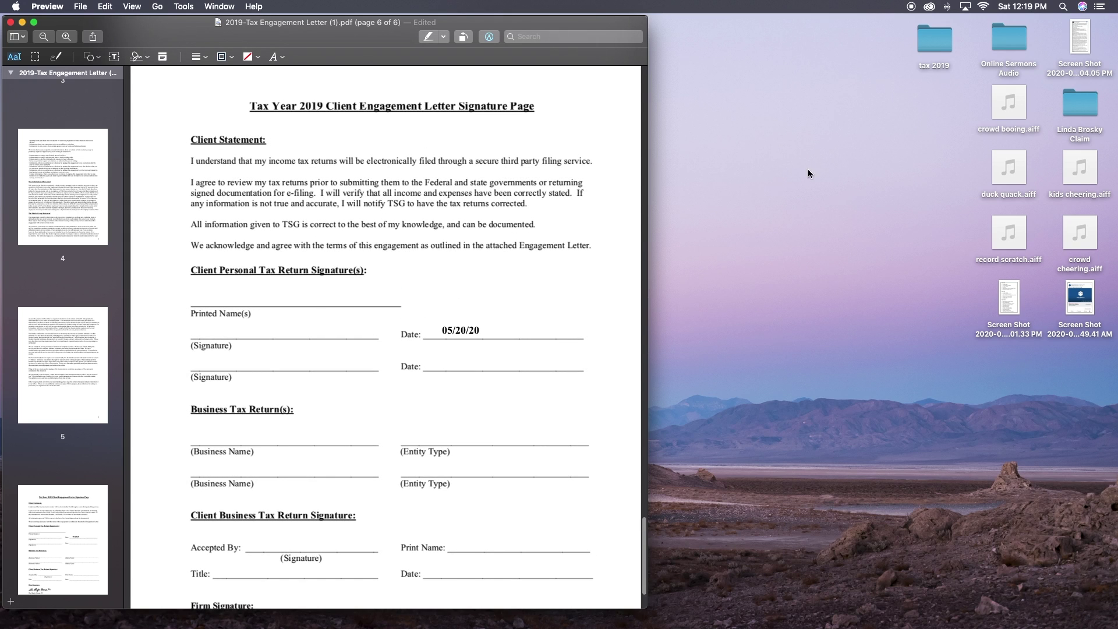